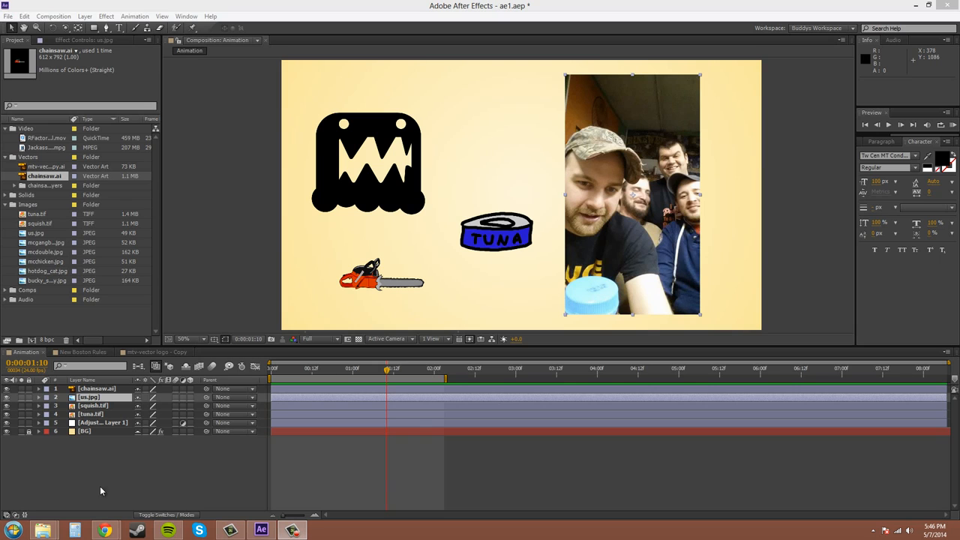
pyautogui.moveTo(105, 530)
pyautogui.click(66, 491)
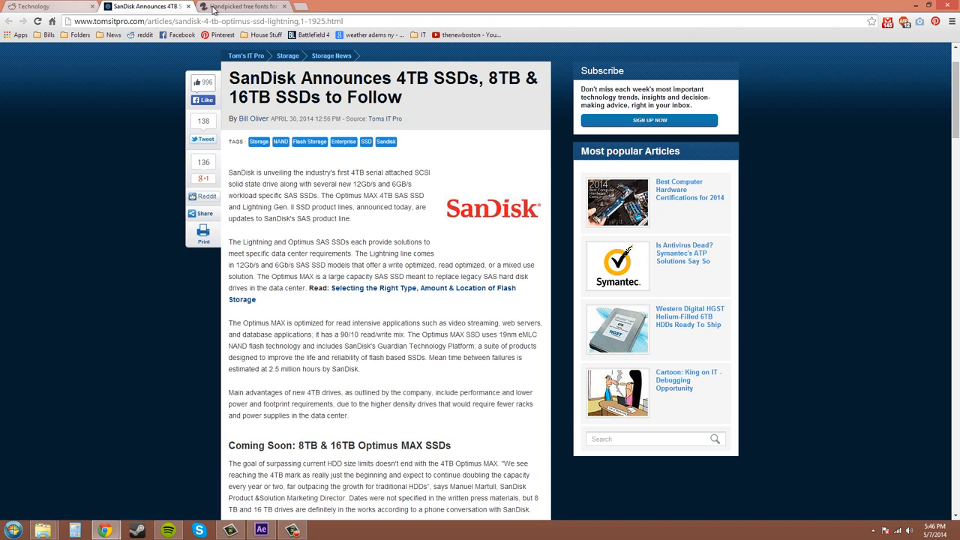
pyautogui.moveTo(106, 531)
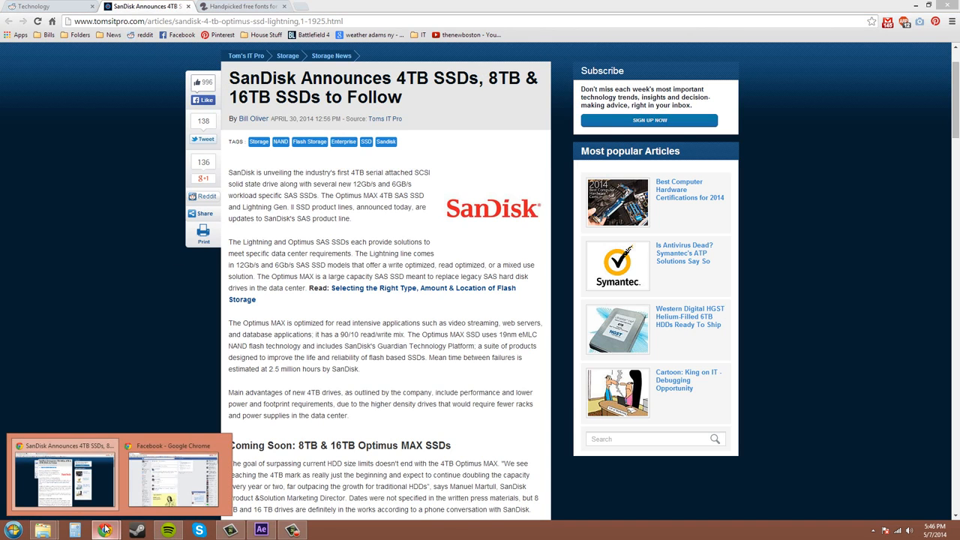
pyautogui.moveTo(191, 481)
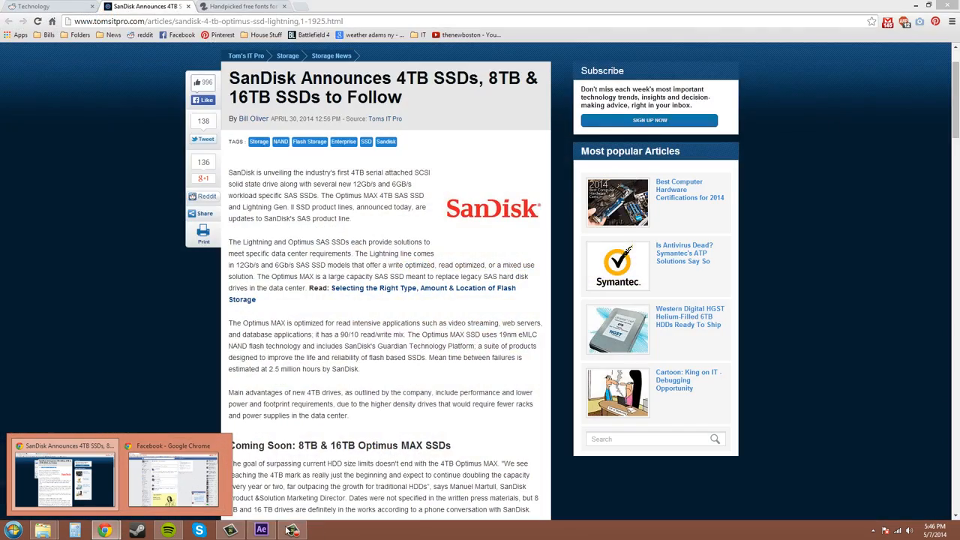
pyautogui.click(261, 530)
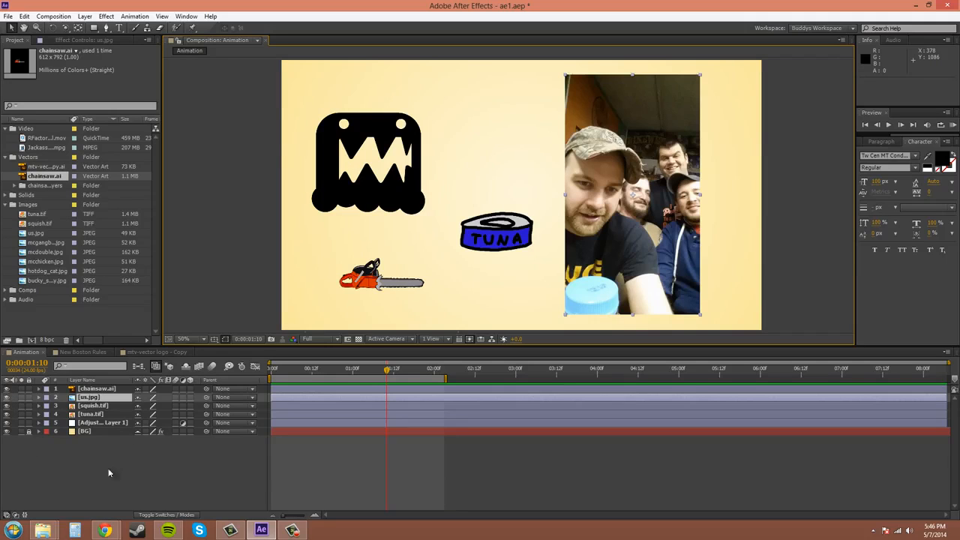
# Toggle the us.jpg layer's visibility off and back on in the Animation composition.
pyautogui.click(7, 398)
pyautogui.click(7, 398)
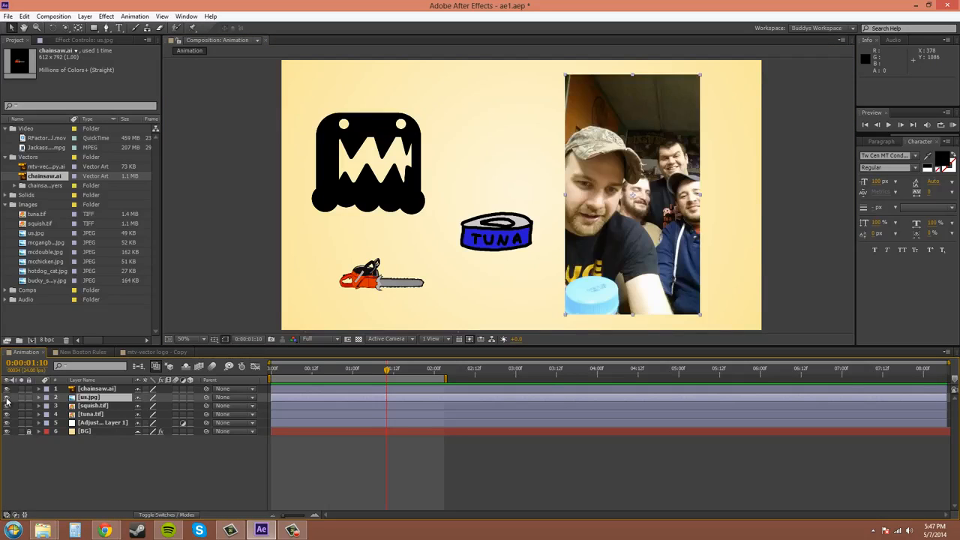
pyautogui.click(7, 397)
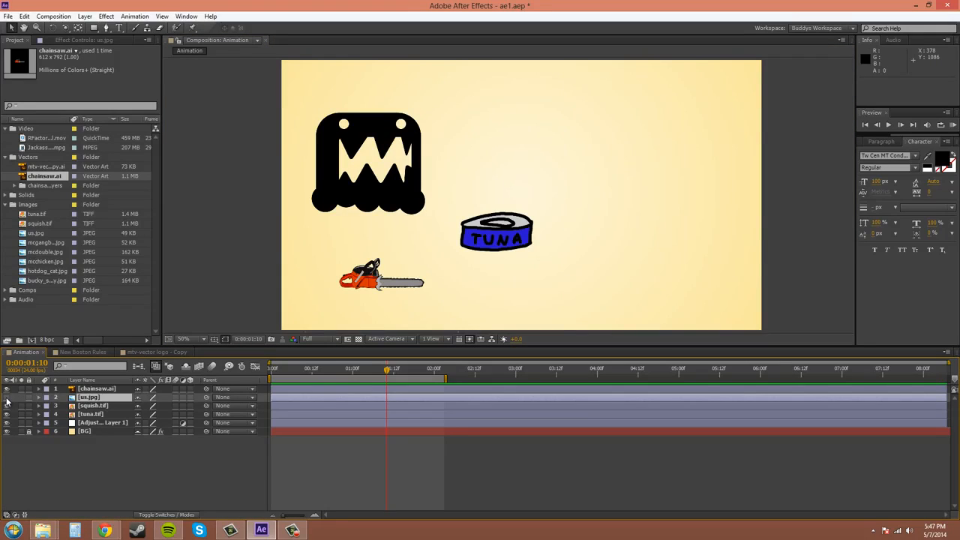
pyautogui.click(6, 397)
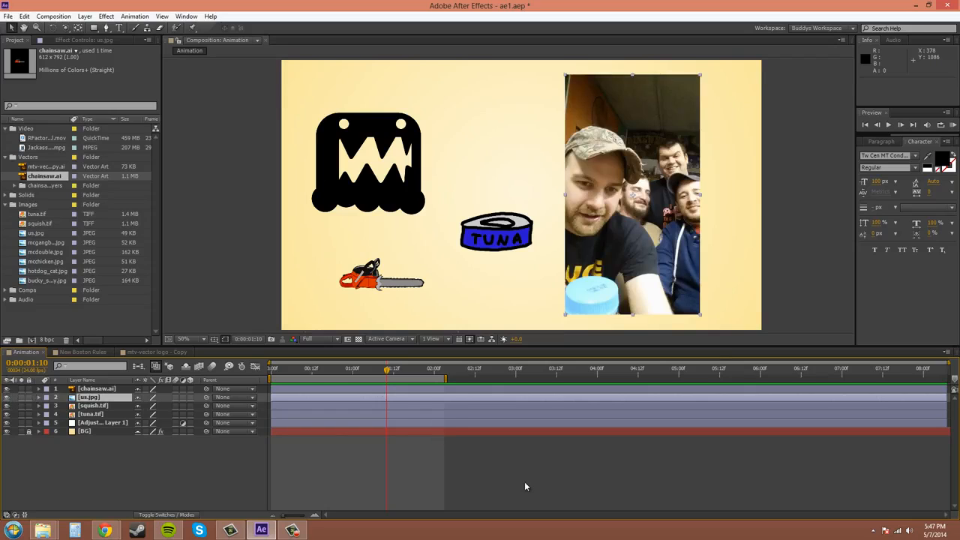
pyautogui.click(6, 397)
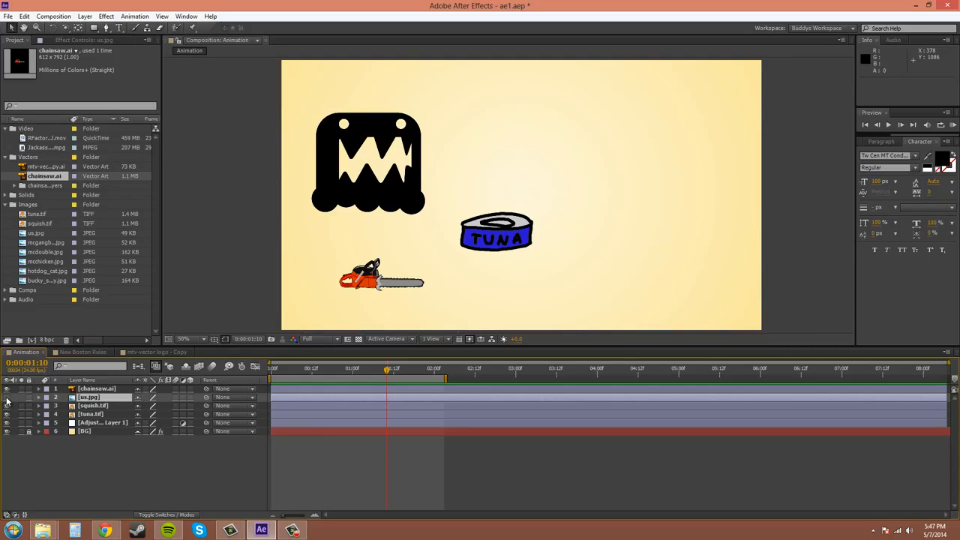
pyautogui.click(7, 397)
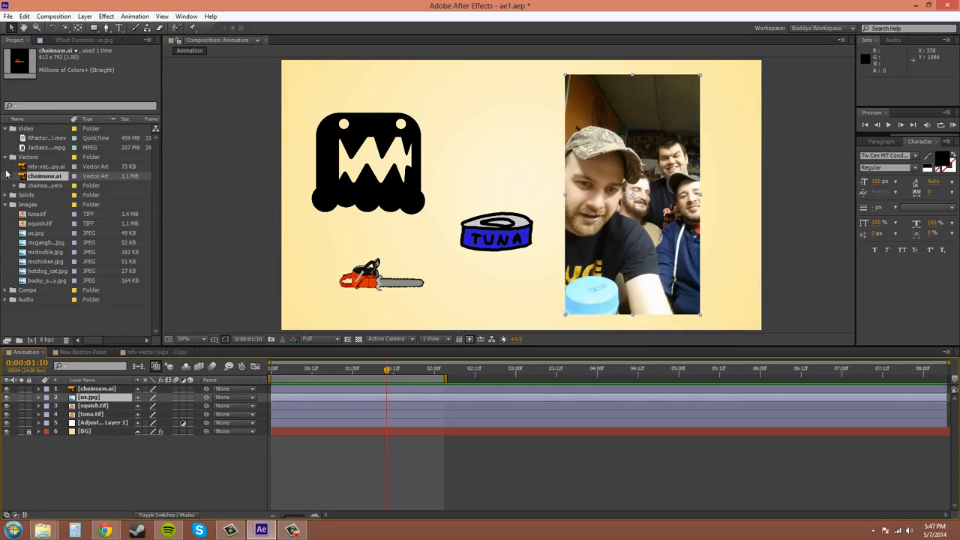
# Add Mystery Audio from the project's Audio folder as the bottom layer of the Animation composition.
pyautogui.click(5, 300)
pyautogui.moveTo(45, 308); pyautogui.dragTo(27, 450)
pyautogui.click(26, 453)
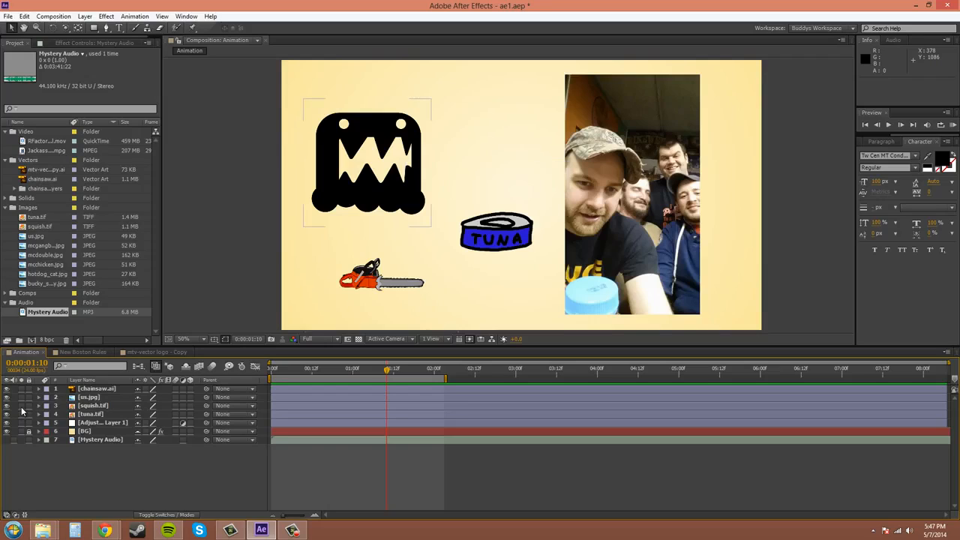
# Solo the squish.tif and tuna.tif layers and change the composition's background color to a light red.
pyautogui.click(22, 406)
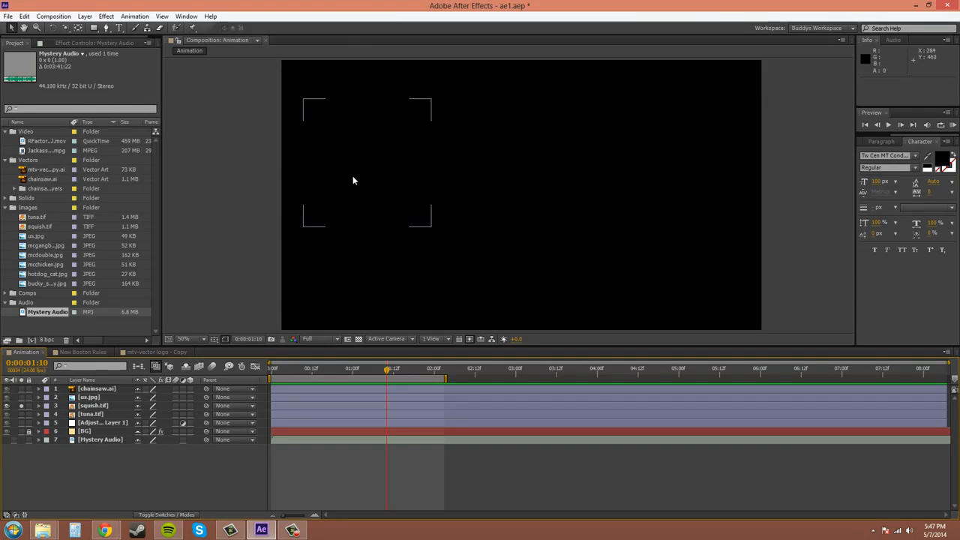
pyautogui.click(21, 415)
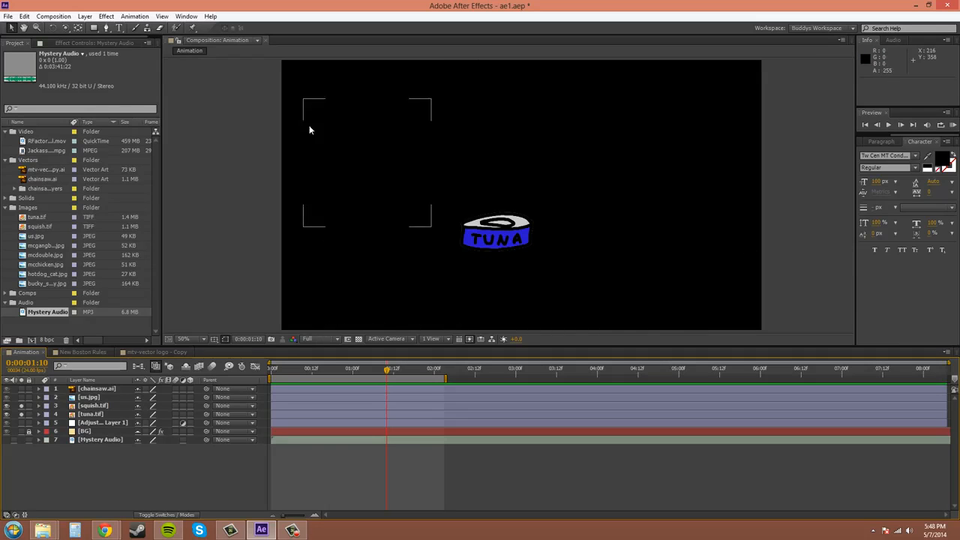
pyautogui.click(54, 15)
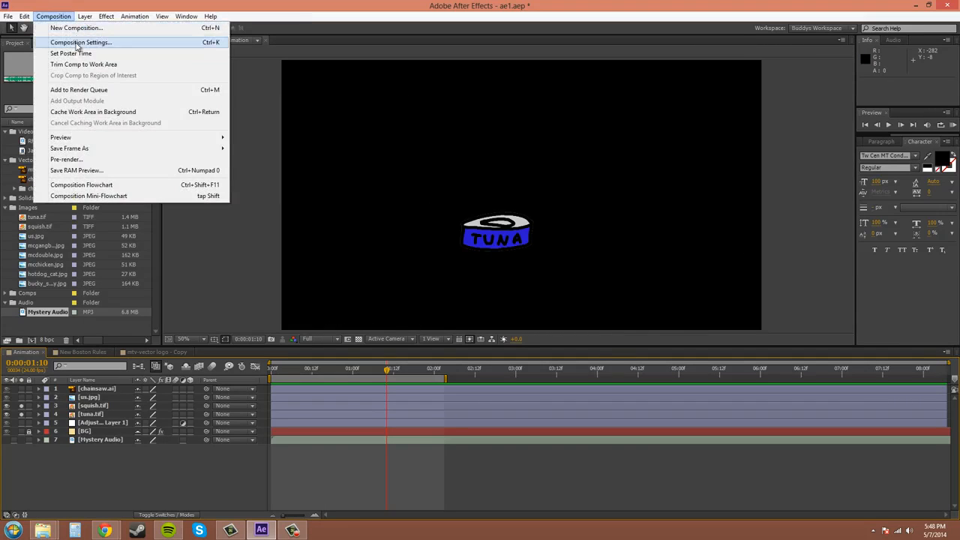
pyautogui.click(78, 42)
pyautogui.click(424, 343)
pyautogui.click(454, 284)
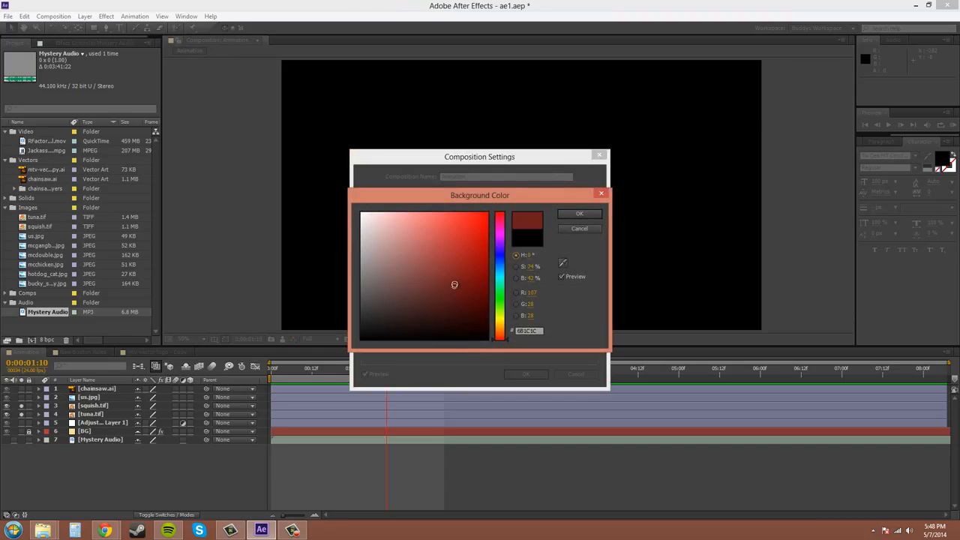
pyautogui.click(420, 217)
pyautogui.click(578, 214)
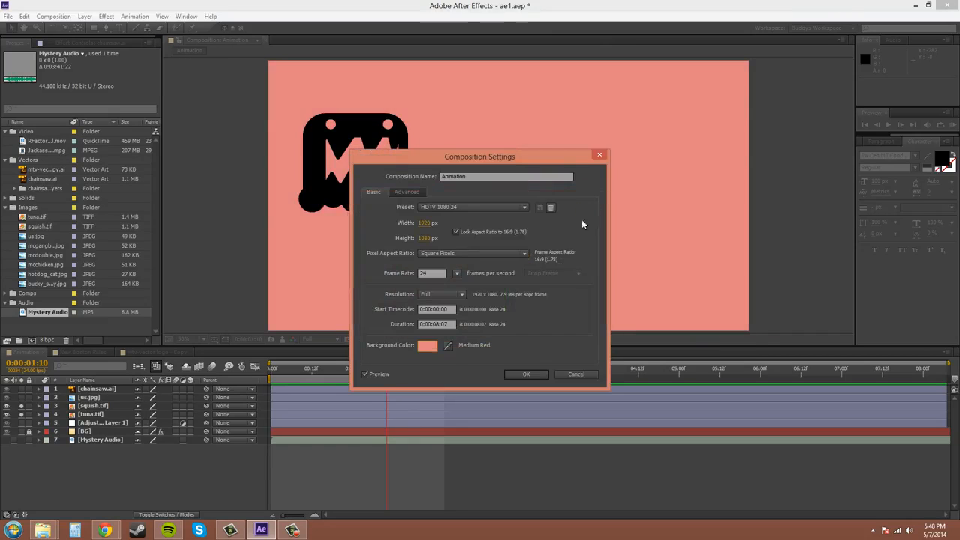
pyautogui.click(526, 374)
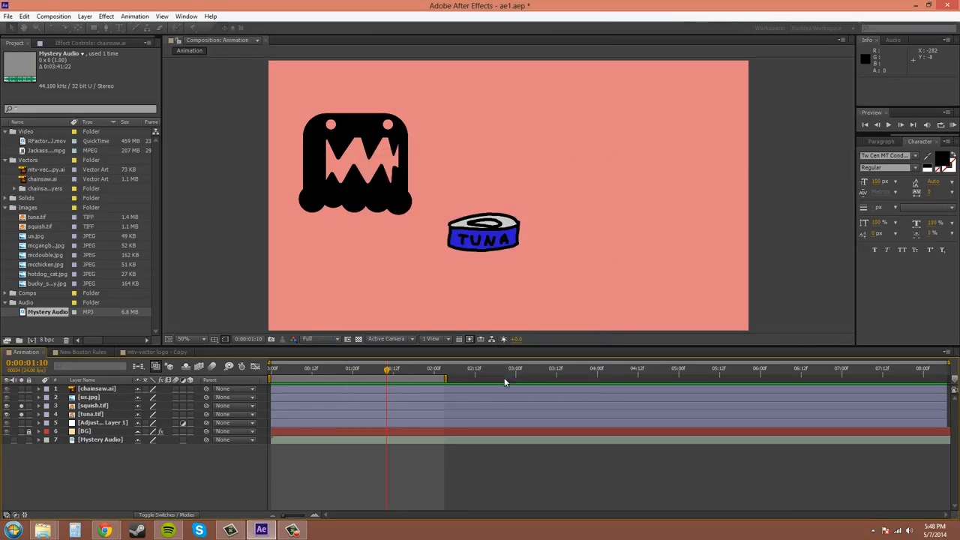
# Turn off solo for the squish.tif and tuna.tif layers.
pyautogui.click(21, 406)
pyautogui.click(21, 414)
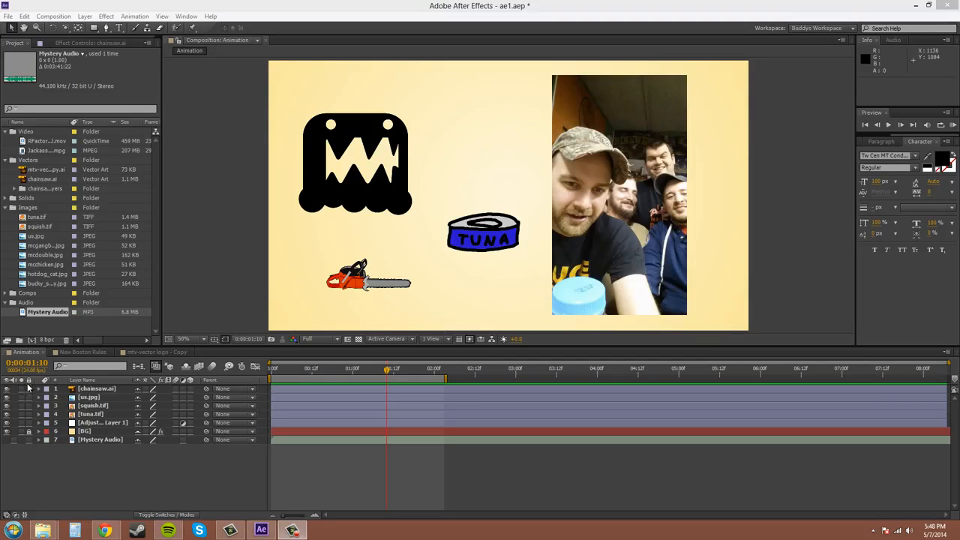
# Try to select and move the locked BG layer in the layer stack.
pyautogui.click(29, 431)
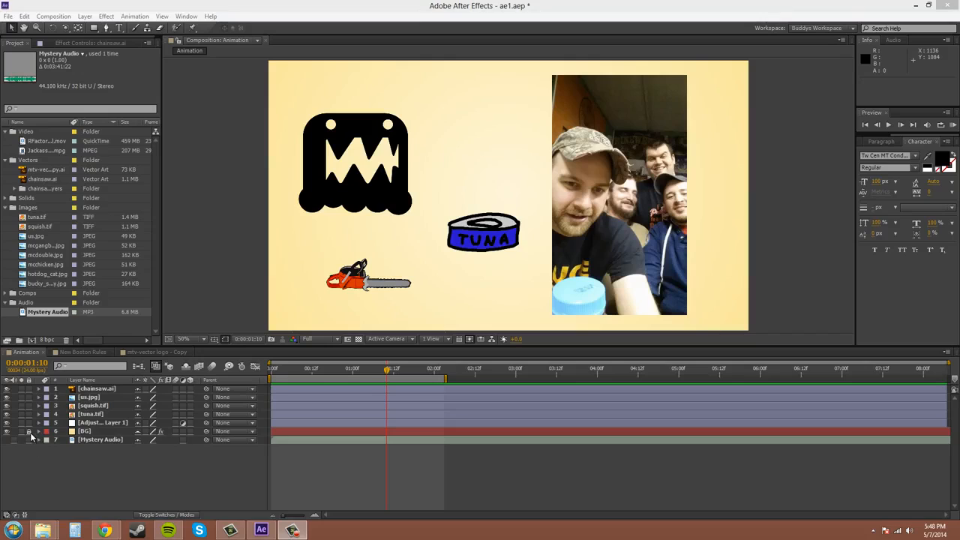
pyautogui.click(96, 435)
pyautogui.moveTo(93, 433)
pyautogui.mouseDown()
pyautogui.moveTo(93, 395)
pyautogui.moveTo(95, 428)
pyautogui.mouseUp()
pyautogui.click(100, 462)
pyautogui.click(110, 432)
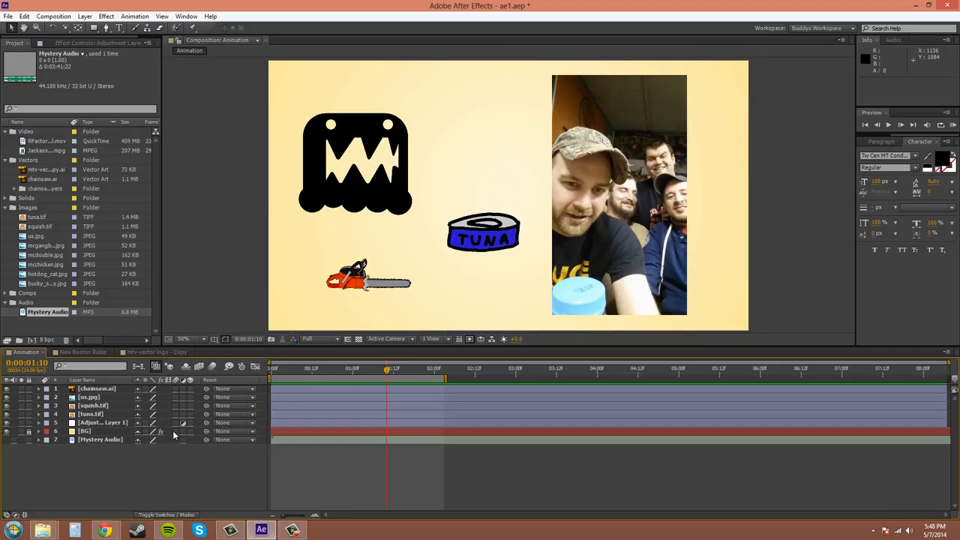
pyautogui.click(116, 433)
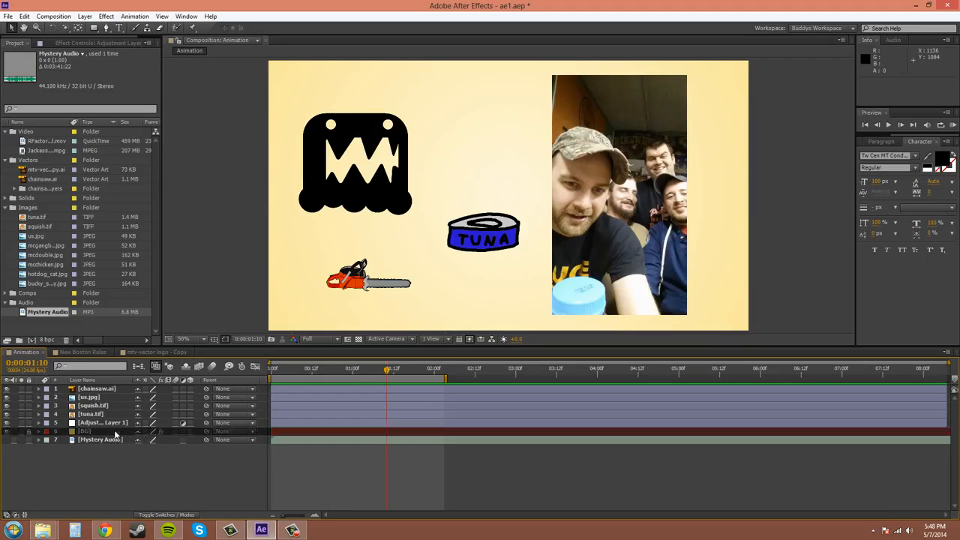
# Hide the locked BG layer, show it again, and try once more to select it.
pyautogui.click(7, 432)
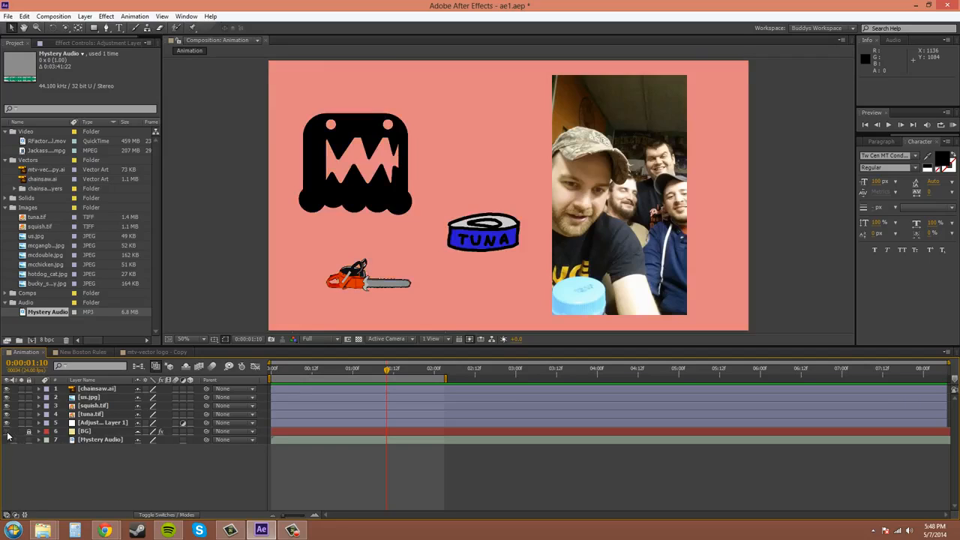
pyautogui.click(8, 433)
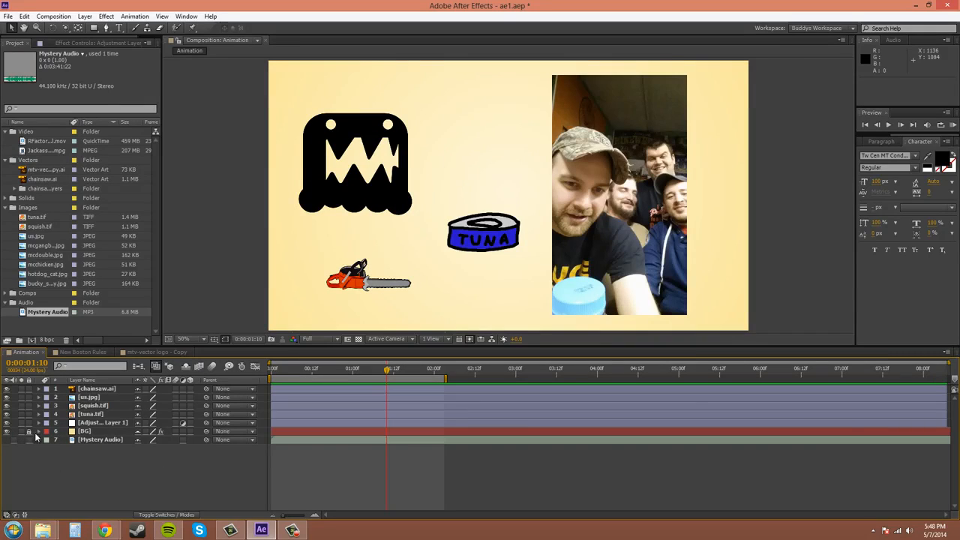
pyautogui.click(94, 433)
pyautogui.click(94, 441)
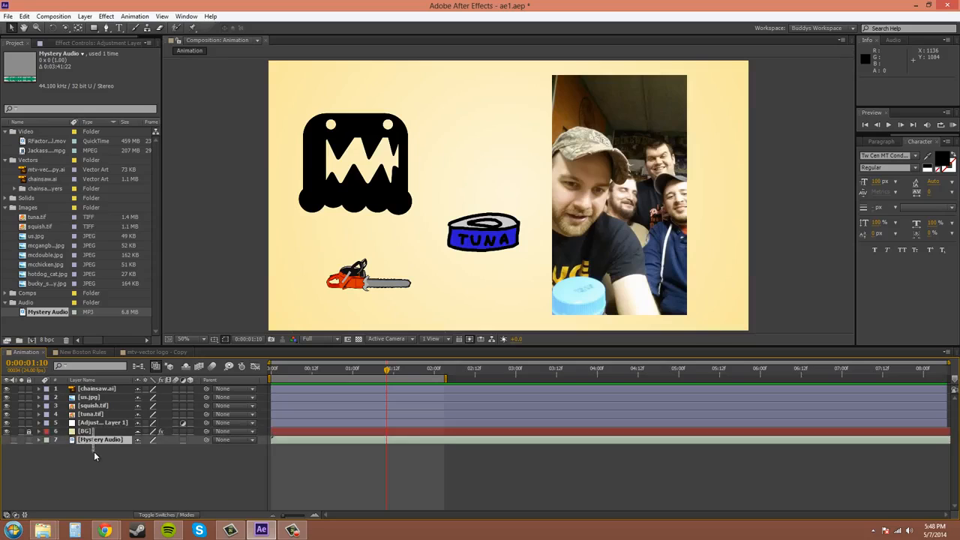
pyautogui.click(94, 434)
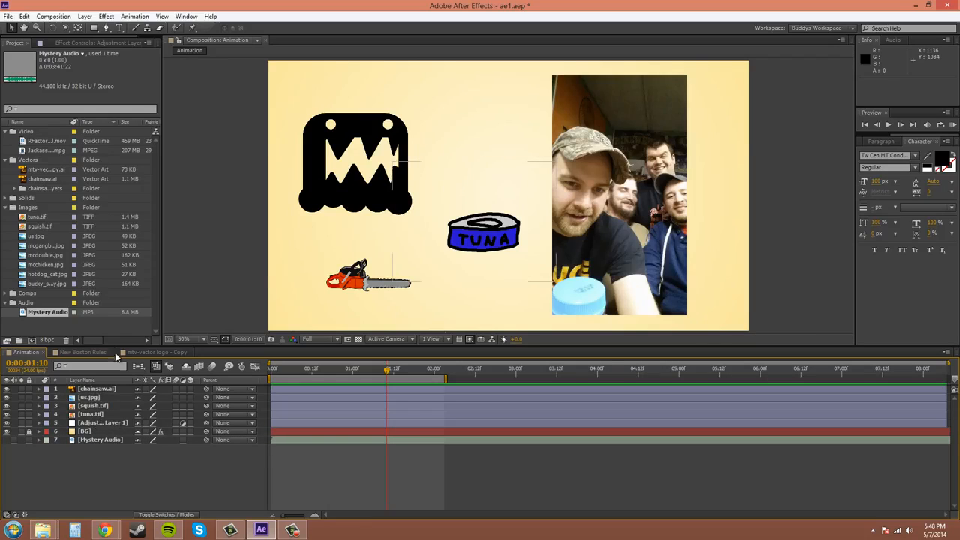
# Move Adjustment Layer 1 within the composition view, undo the move, and deselect the layer.
pyautogui.click(499, 85)
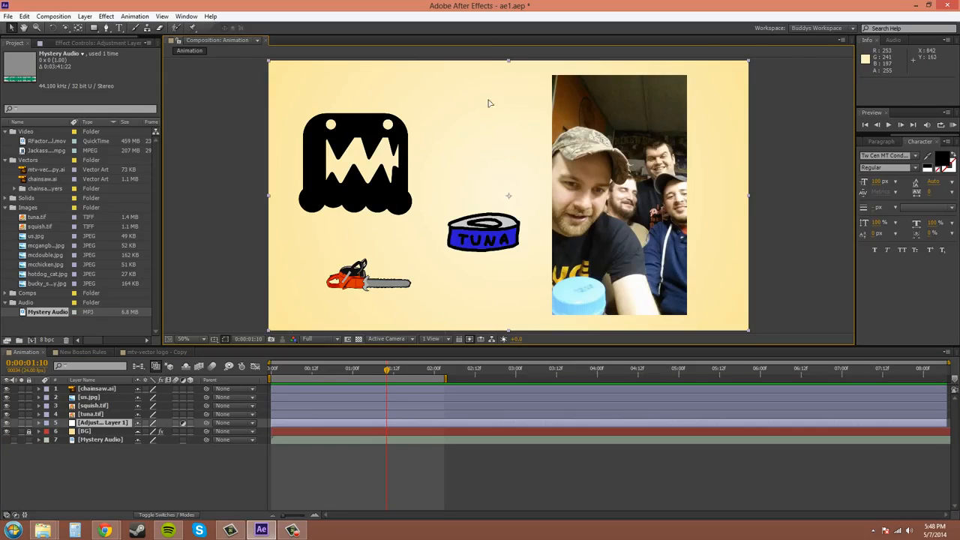
pyautogui.moveTo(488, 101); pyautogui.dragTo(408, 124)
pyautogui.hotkey('ctrl', 'z')
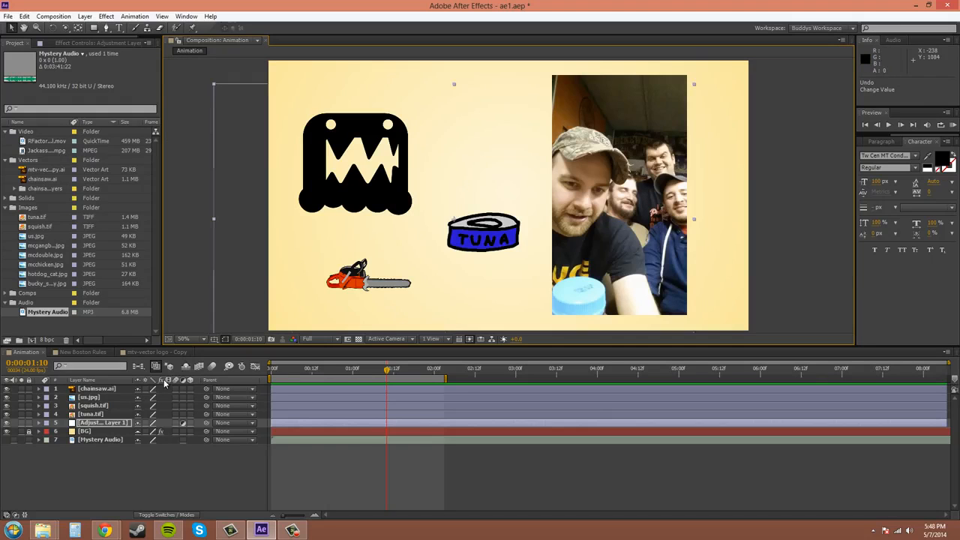
pyautogui.click(97, 463)
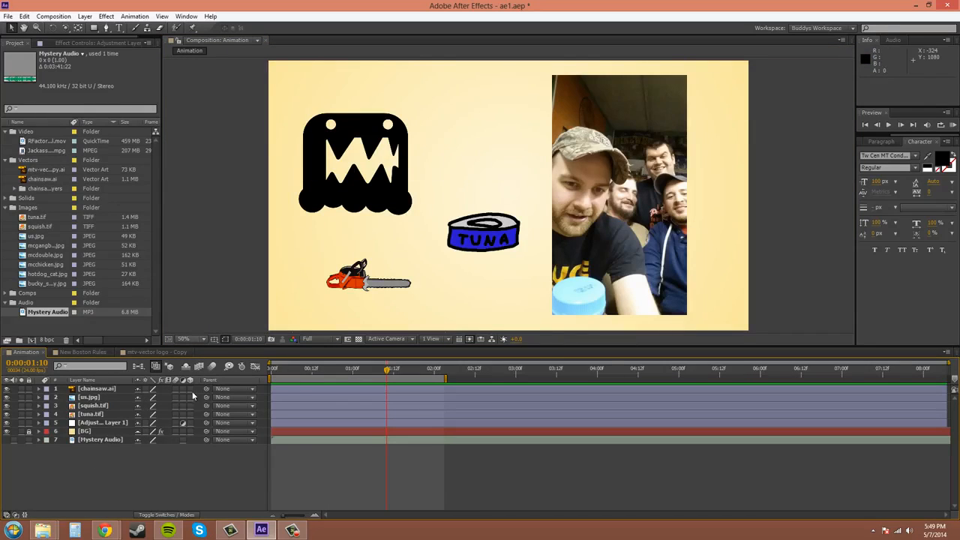
# In the label preferences, set the default label color for stills to Sea Foam and for audio to Lavender.
pyautogui.click(112, 423)
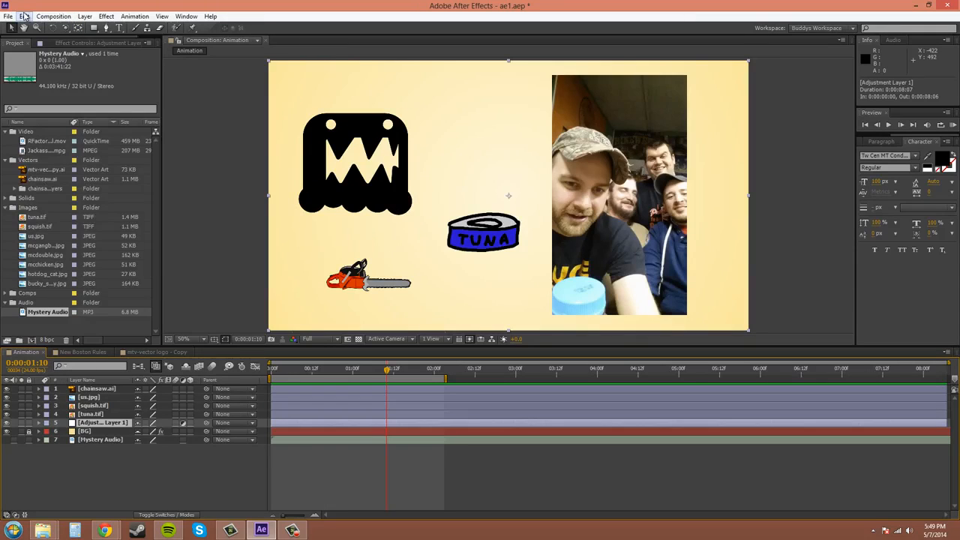
pyautogui.click(25, 16)
pyautogui.moveTo(57, 260)
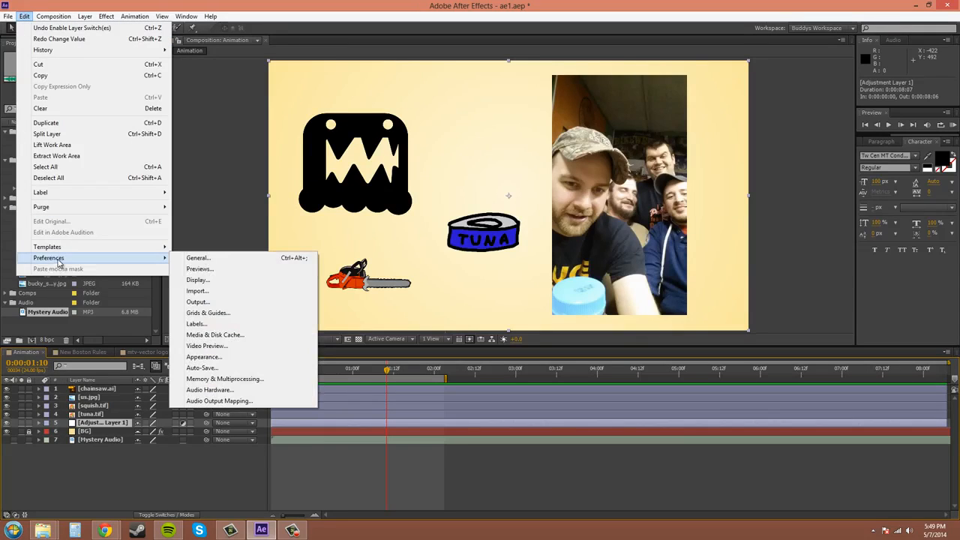
pyautogui.click(196, 323)
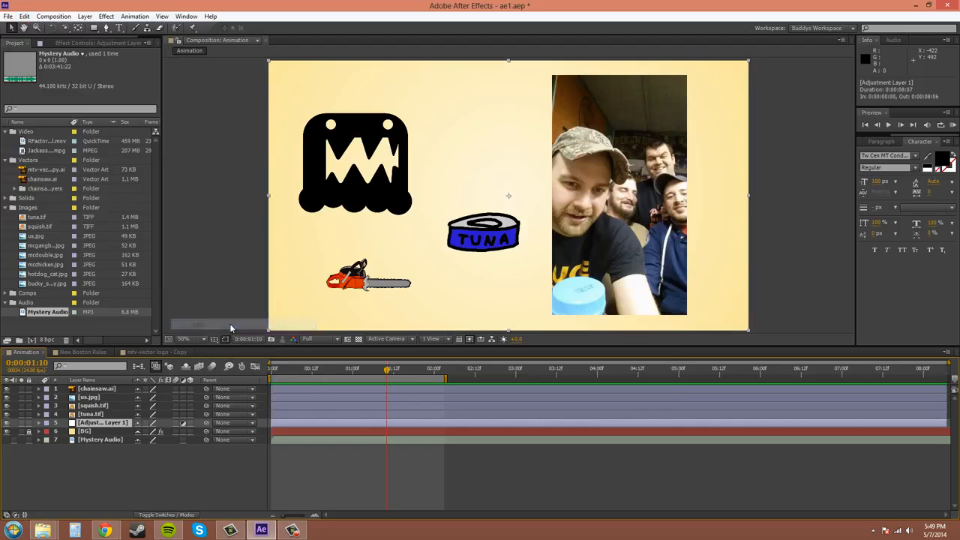
pyautogui.click(636, 327)
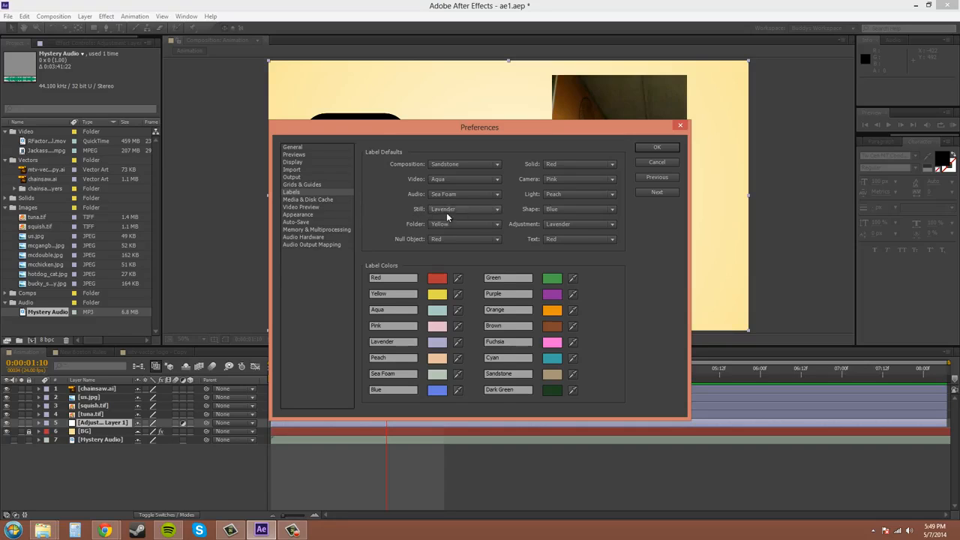
pyautogui.click(472, 211)
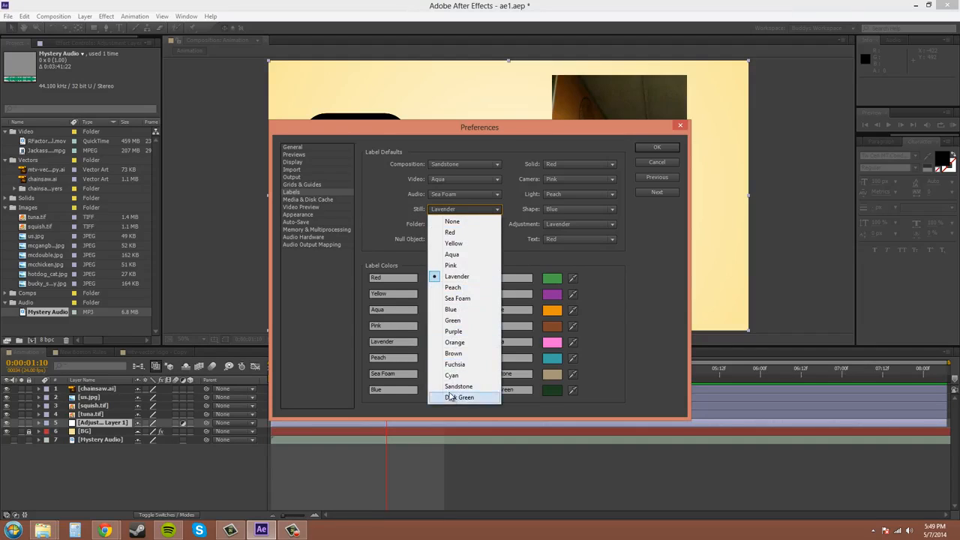
pyautogui.click(458, 298)
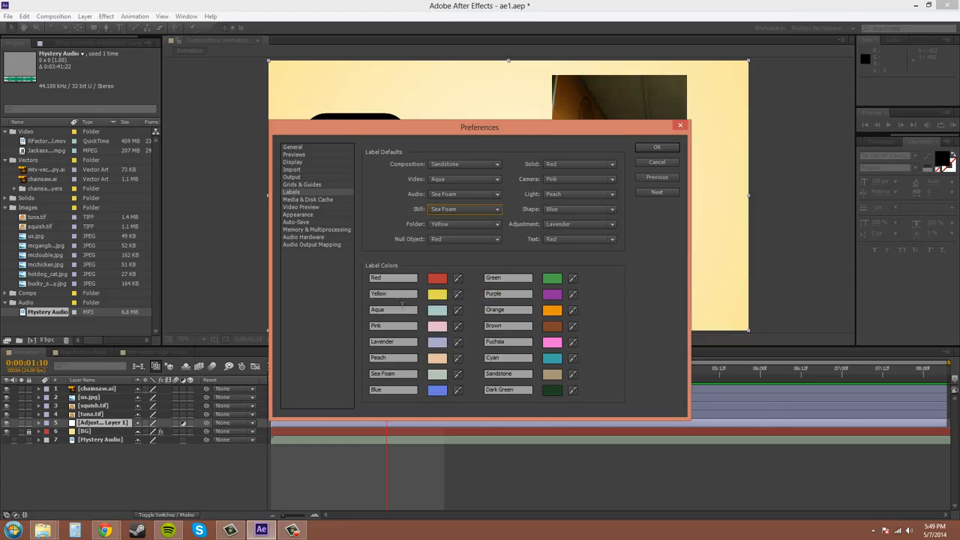
pyautogui.click(461, 195)
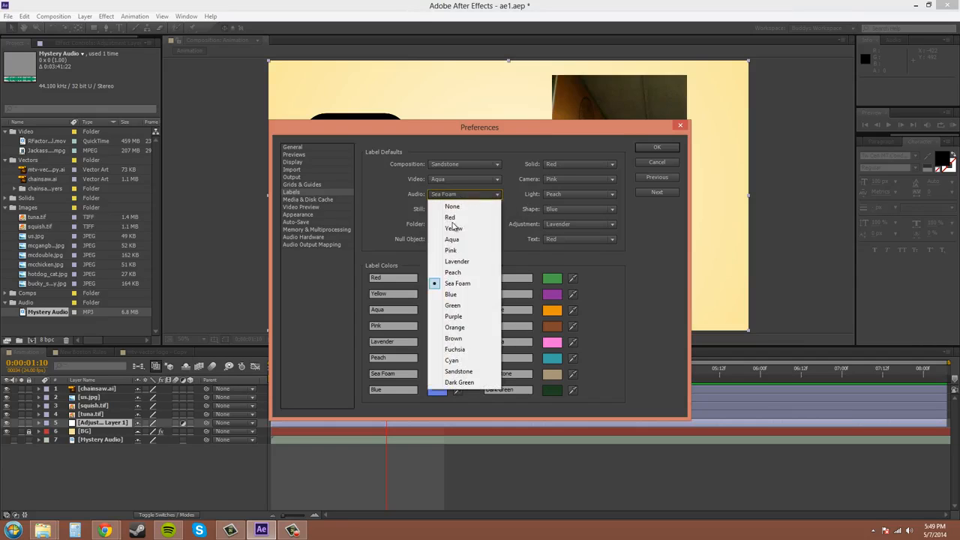
pyautogui.click(457, 261)
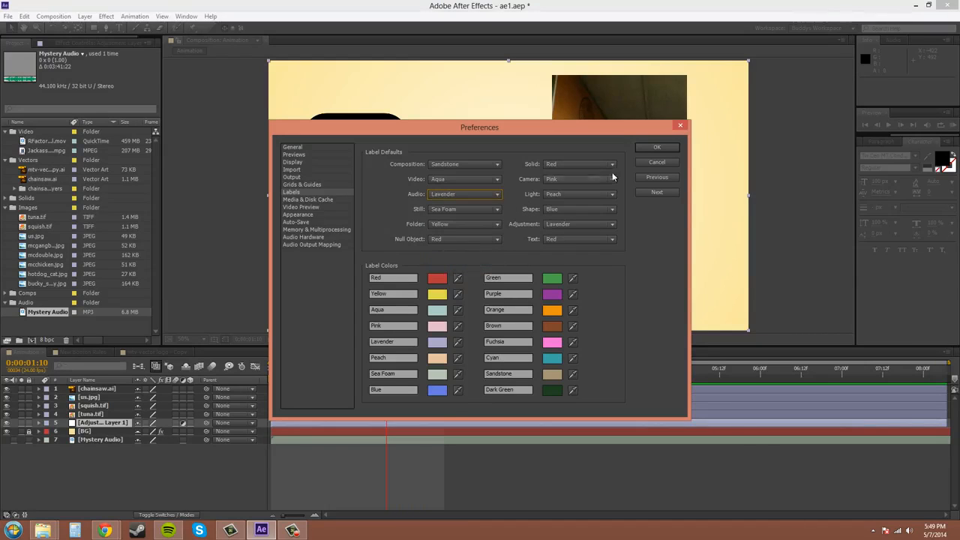
# Apply the label preferences and deselect Adjustment Layer 1 in the timeline.
pyautogui.click(654, 147)
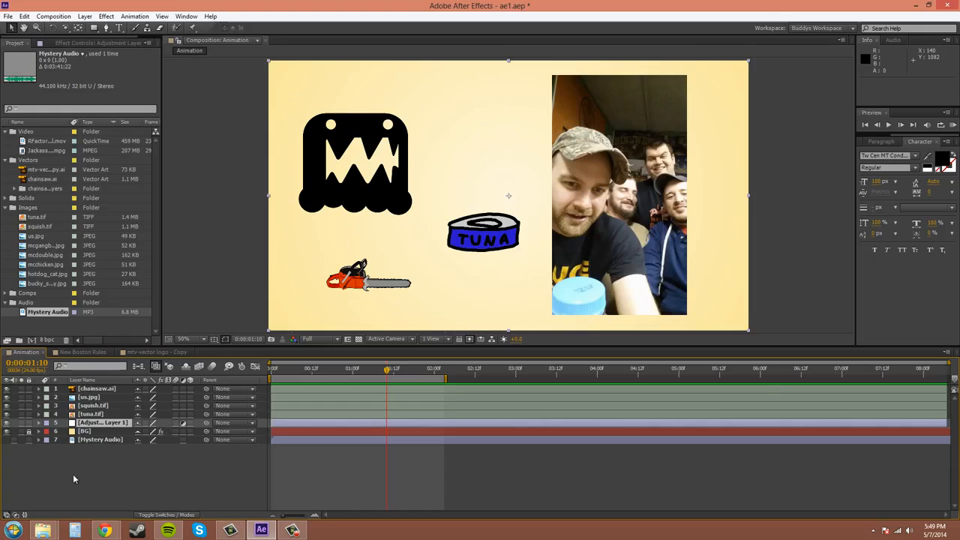
pyautogui.click(72, 474)
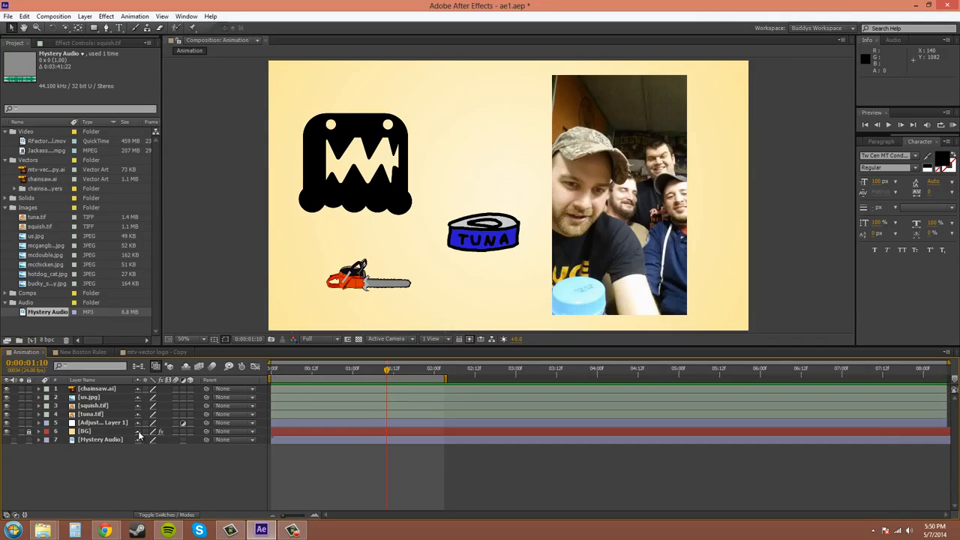
# Hide all shy layers in the timeline and show them again.
pyautogui.click(186, 368)
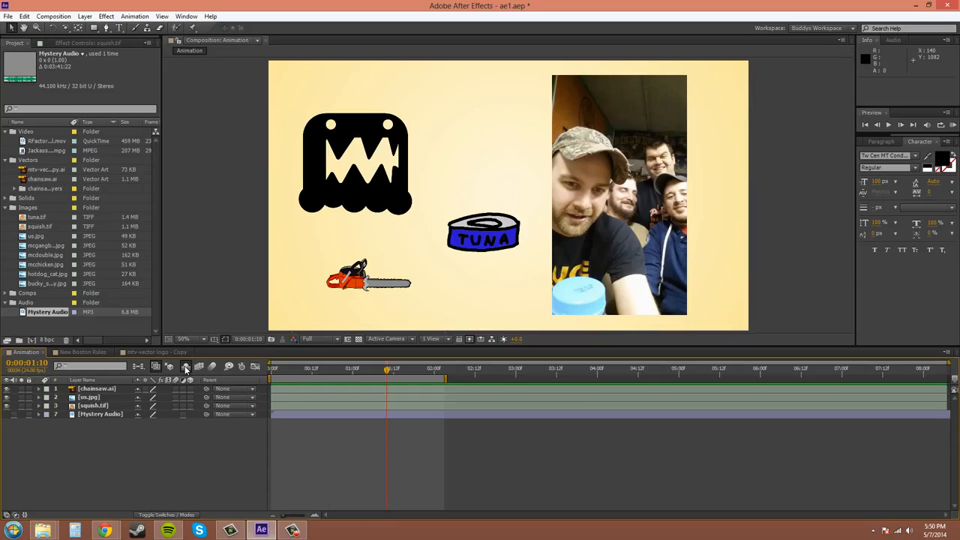
pyautogui.click(186, 368)
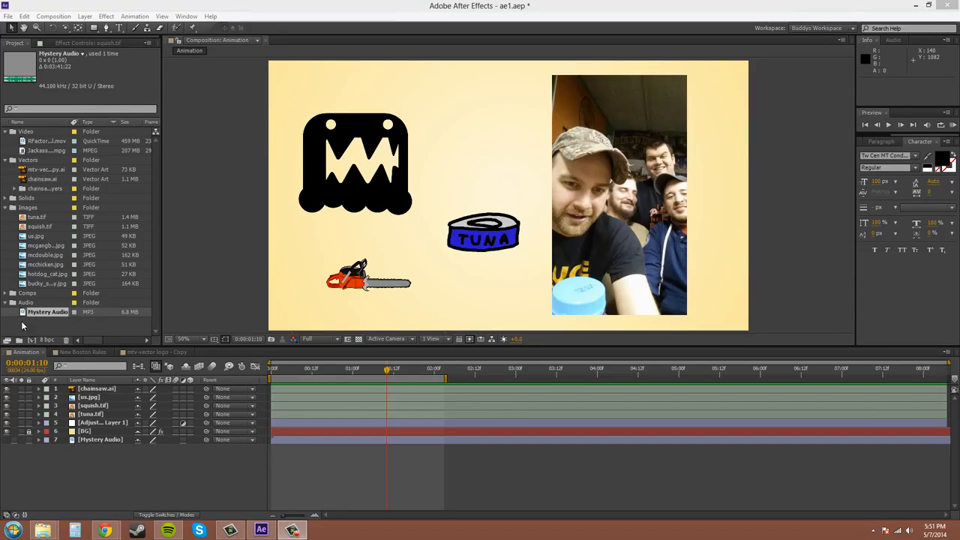
# Add the RFactory_LosGlobos_Final composition from the Comps folder to the Animation timeline as the bottom layer.
pyautogui.click(7, 296)
pyautogui.scroll(-1, 36, 307)
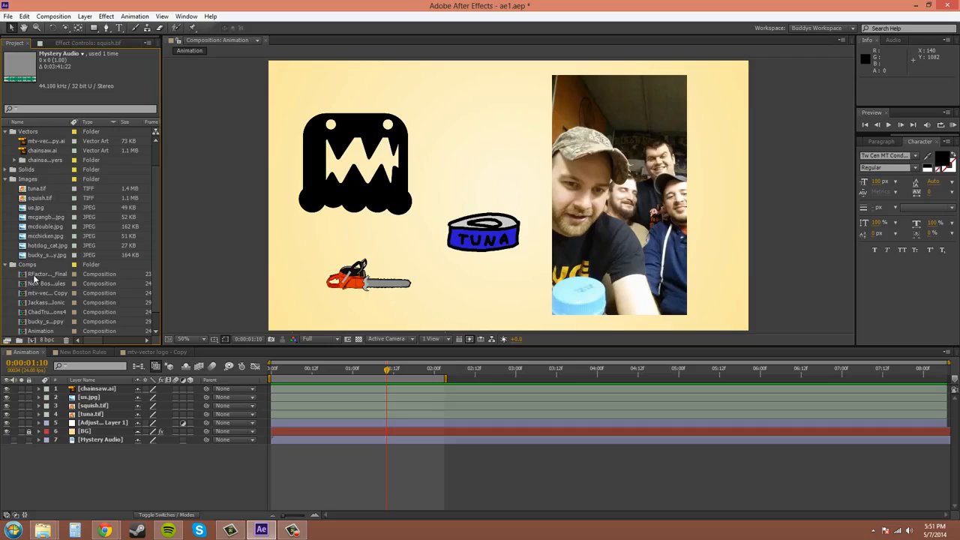
pyautogui.click(45, 275)
pyautogui.moveTo(65, 475); pyautogui.dragTo(67, 473)
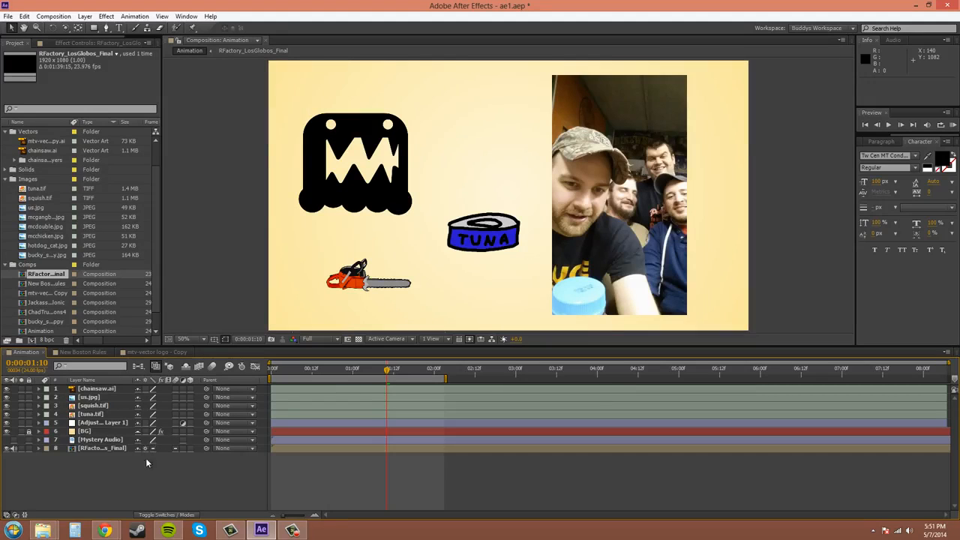
# Turn off Collapse Transformations for the RFactory_LosGlobos_Final layer and leave the layer deselected.
pyautogui.click(145, 449)
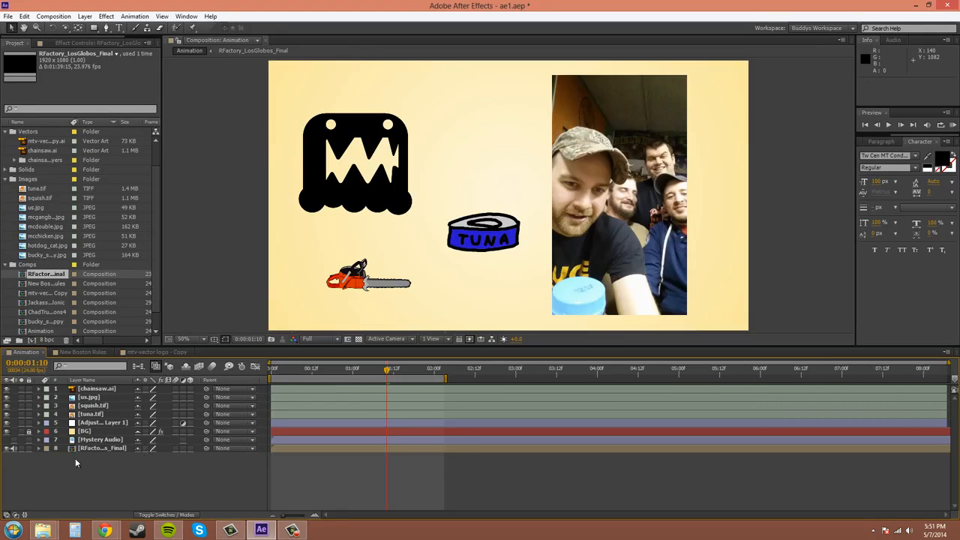
pyautogui.click(84, 451)
pyautogui.click(144, 474)
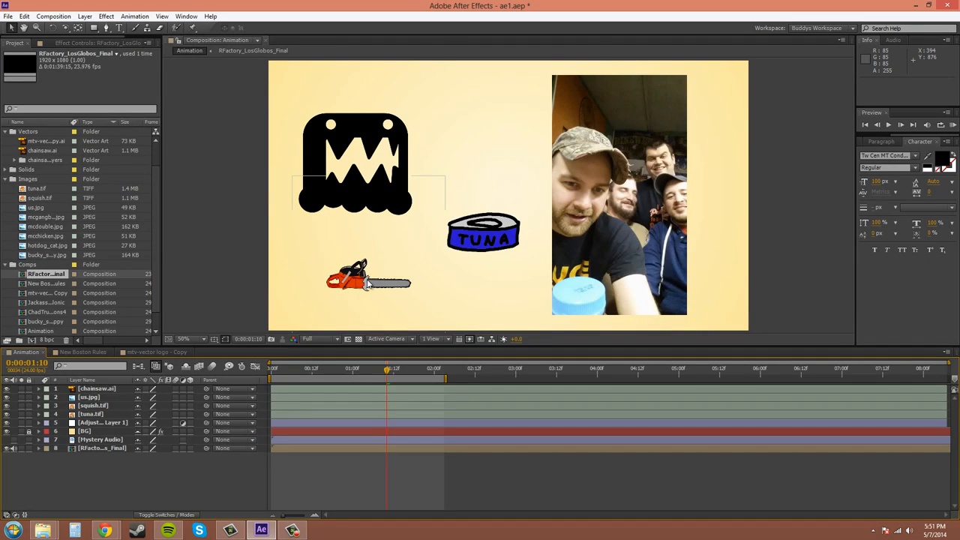
# Reveal the Scale property of the chainsaw.ai layer and set it to 500%.
pyautogui.click(105, 387)
pyautogui.press('s')
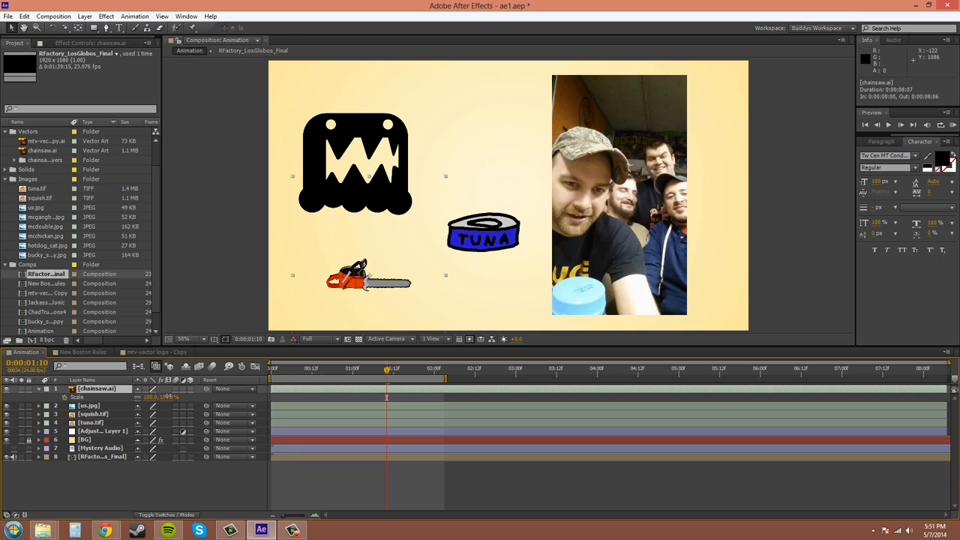
pyautogui.click(168, 397)
pyautogui.write('500')
pyautogui.press('Return')
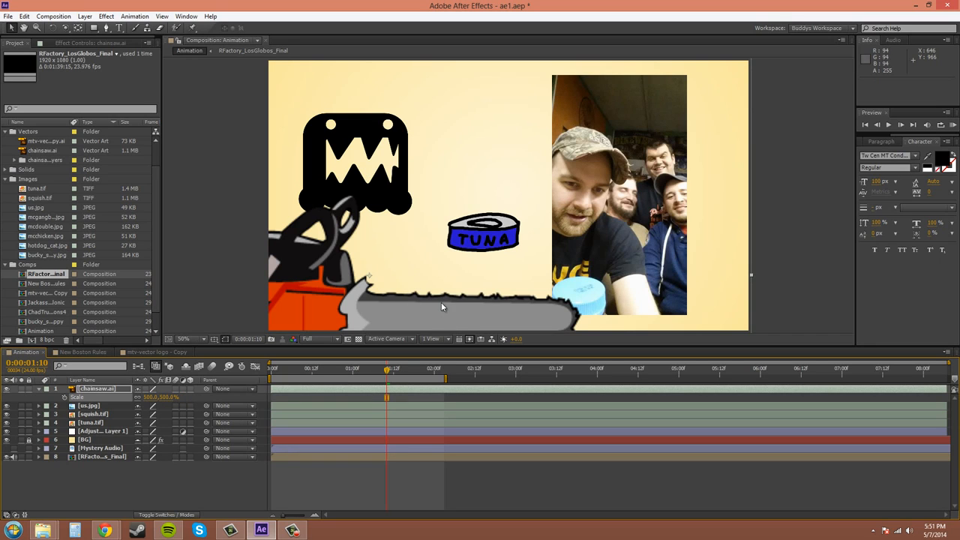
# Turn on continuous rasterization for the chainsaw.ai layer and set its scale to 100%.
pyautogui.click(146, 388)
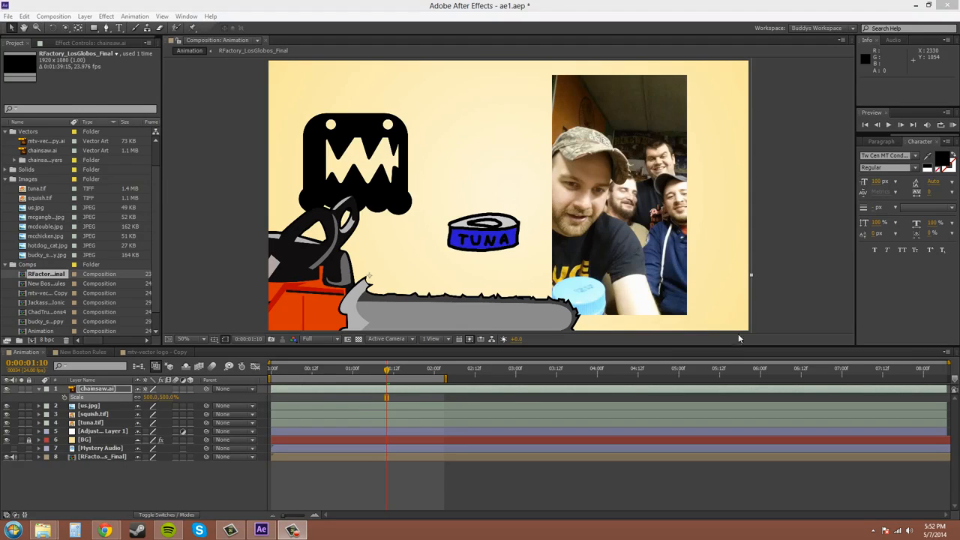
pyautogui.click(165, 397)
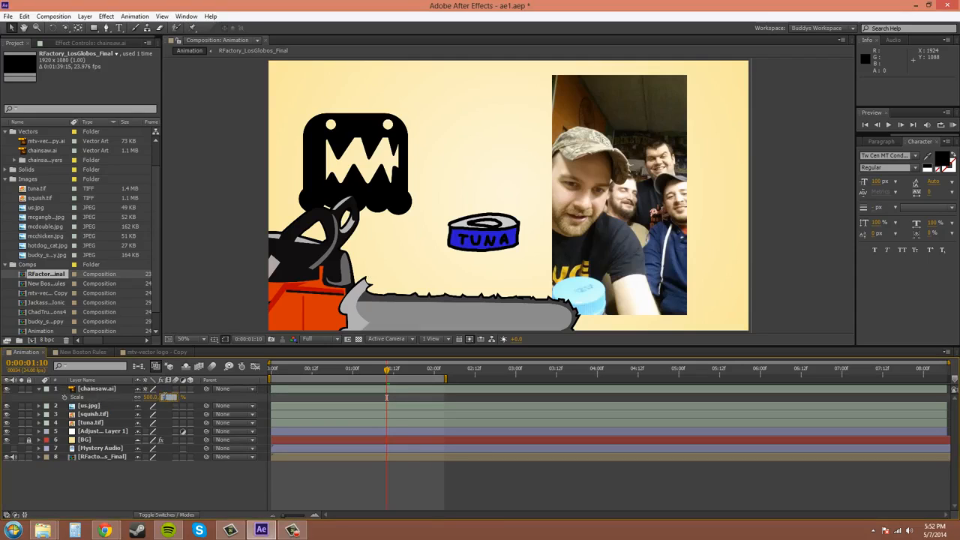
pyautogui.write('100')
pyautogui.press('Return')
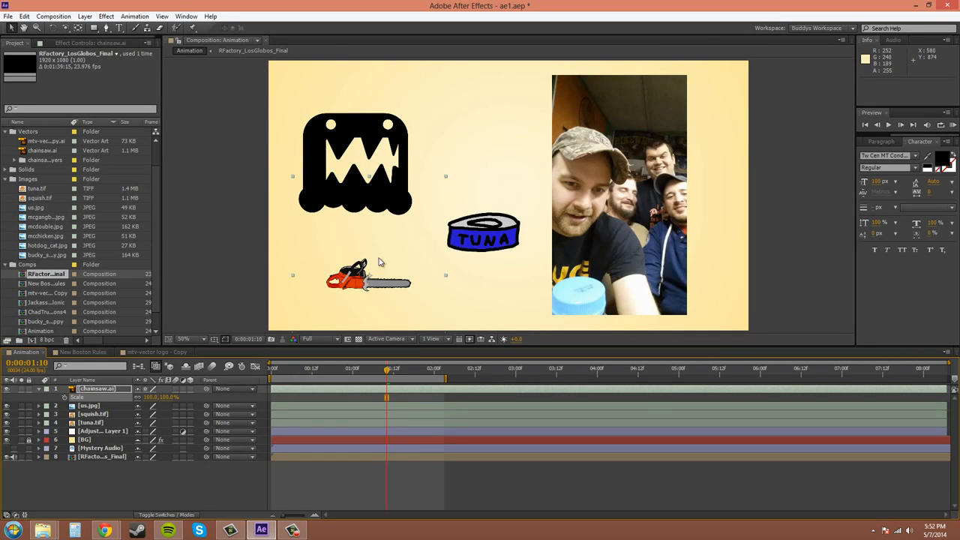
# Switch the tuna.tif layer to draft quality, inspect the tuna can up close, and set the layer back to best quality.
pyautogui.click(153, 423)
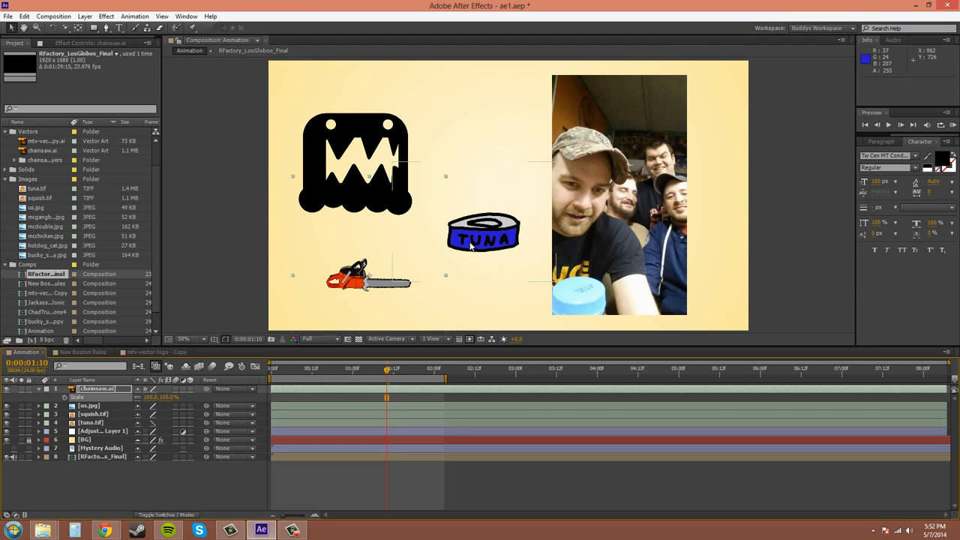
pyautogui.scroll(4, 471, 246)
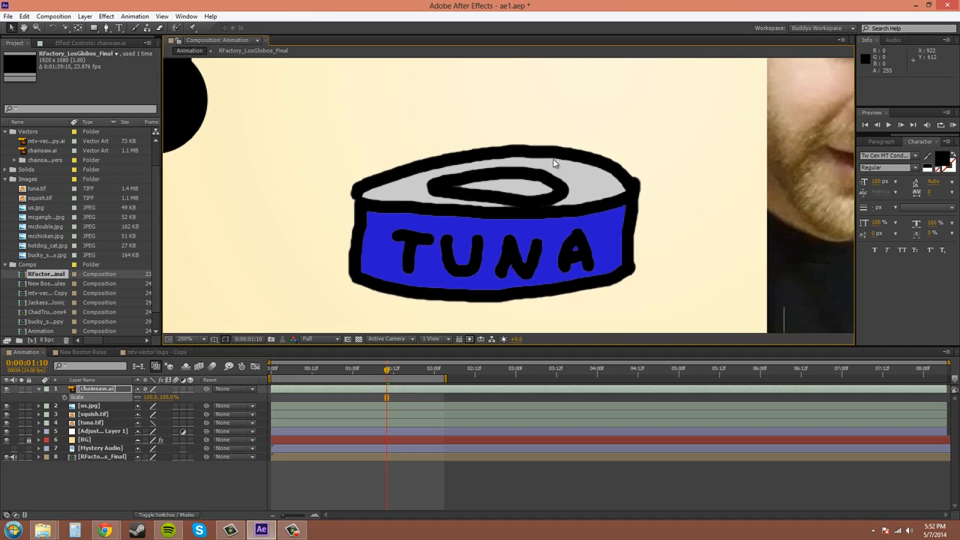
pyautogui.scroll(-4, 554, 164)
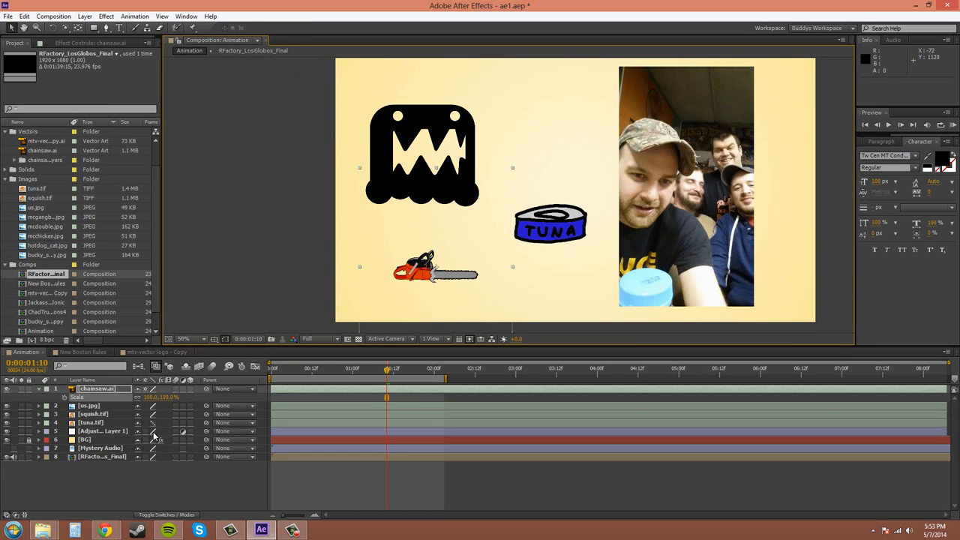
pyautogui.click(153, 424)
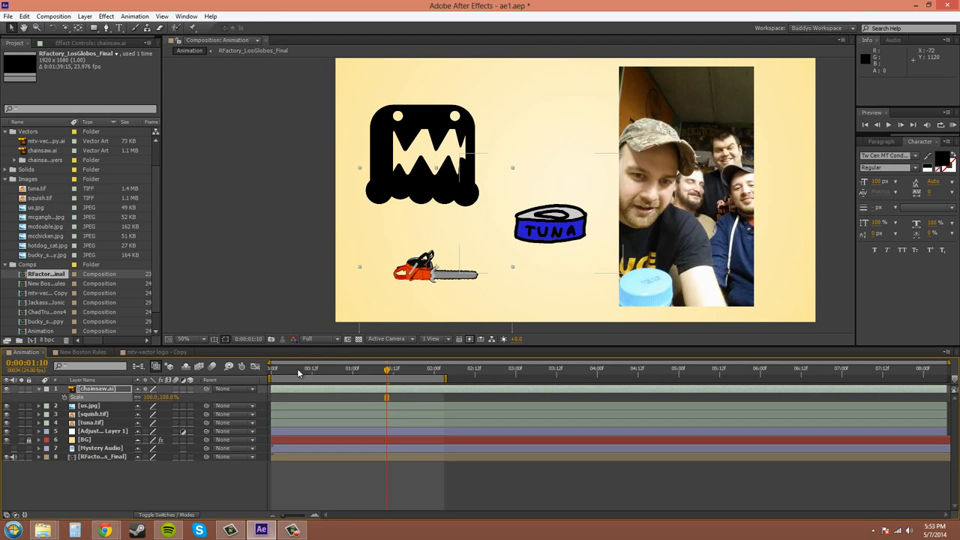
pyautogui.moveTo(574, 300); pyautogui.dragTo(512, 305)
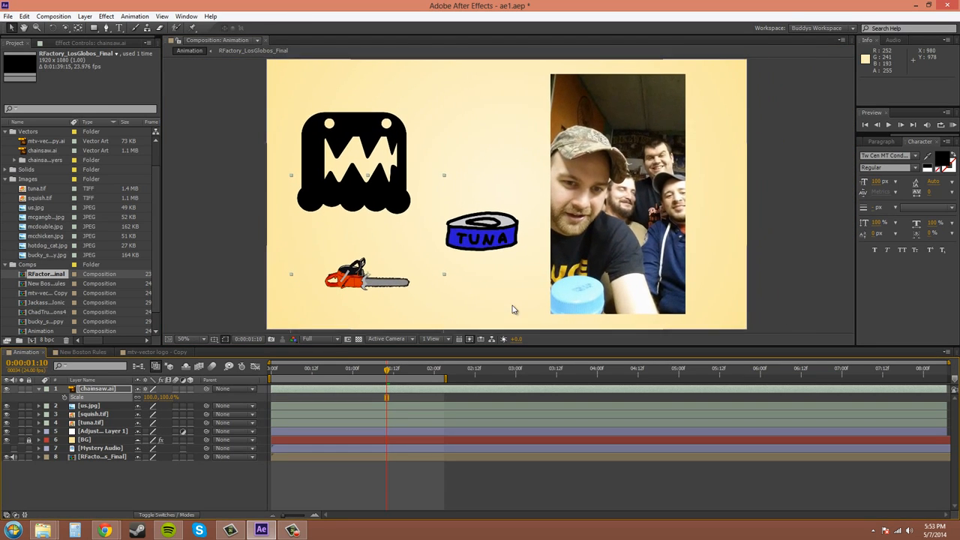